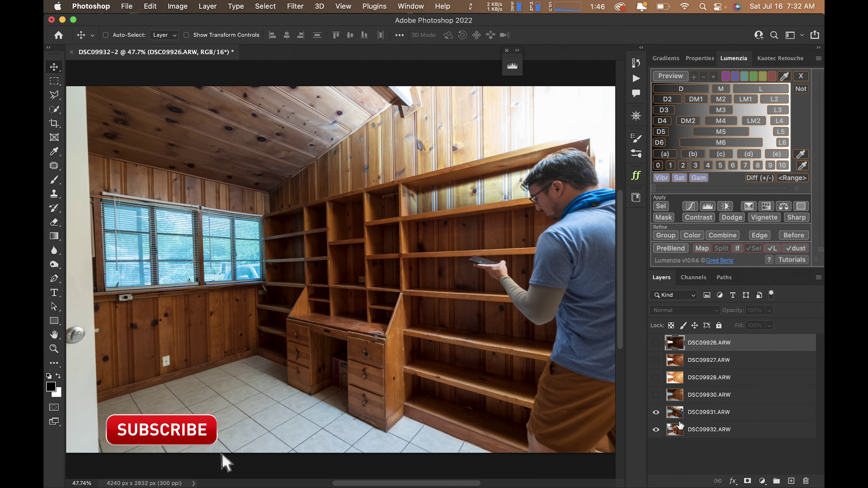
Compare the flash exposures DSC09930, DSC09931 and DSC09932 by toggling their visibility, and inspect the shelving reflections at 100% zoom.
left_click(656, 412)
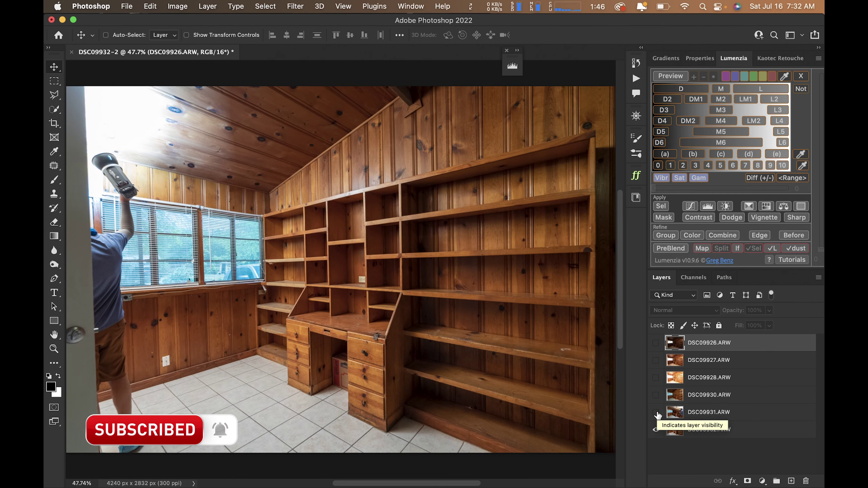
left_click(656, 412)
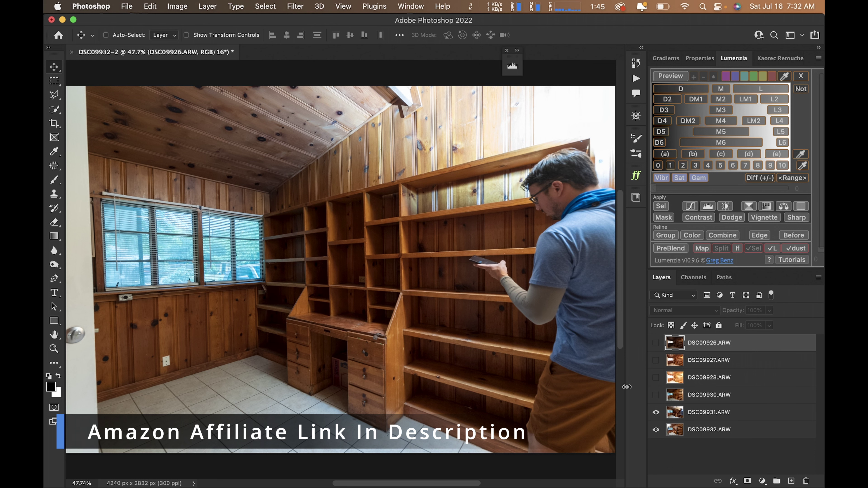
left_click(655, 413)
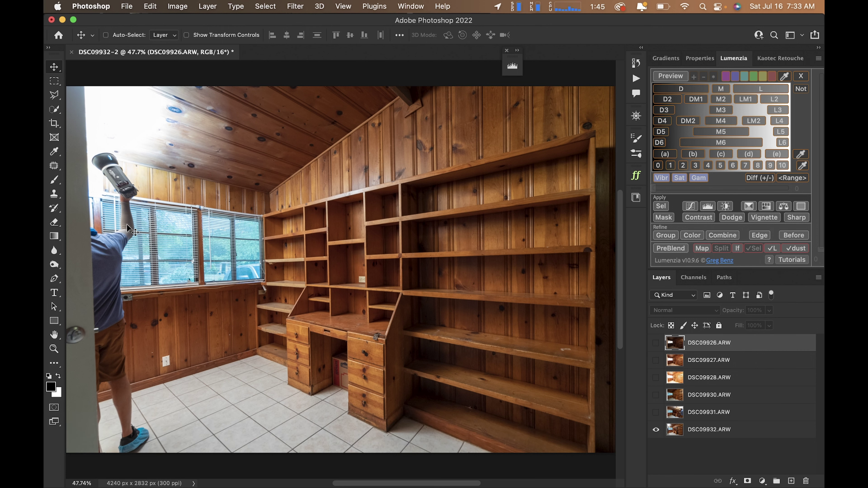
left_click(656, 412)
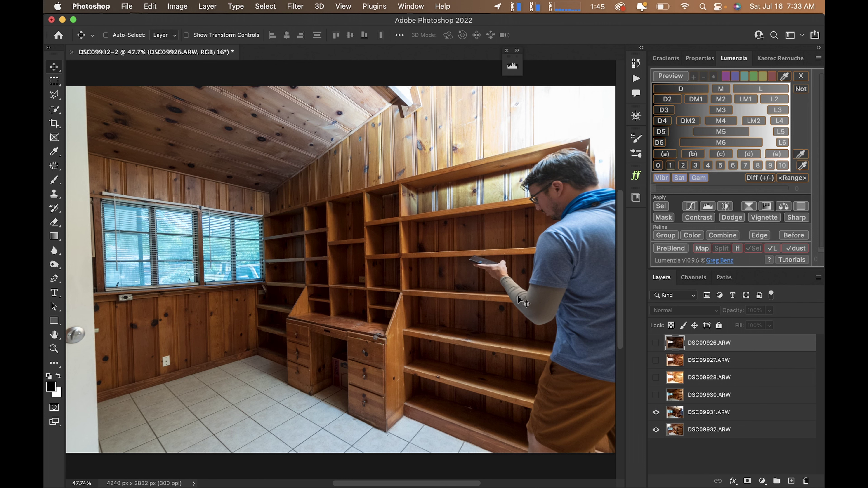
left_click(656, 396)
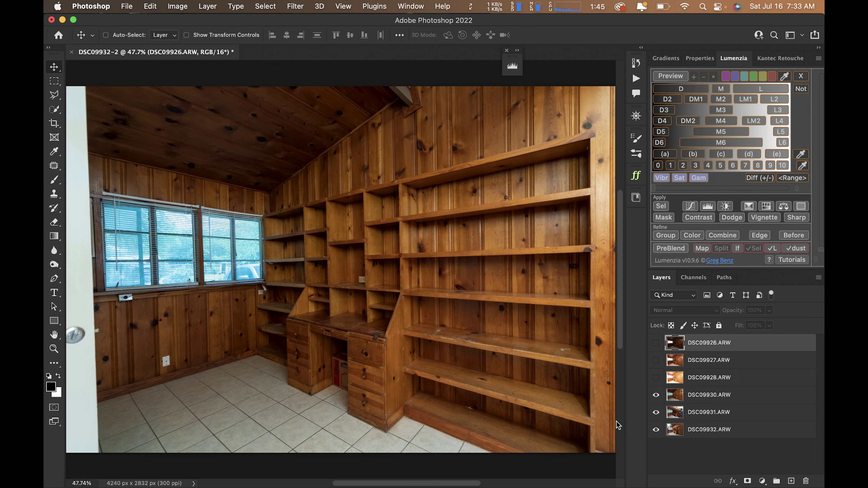
left_click(654, 396)
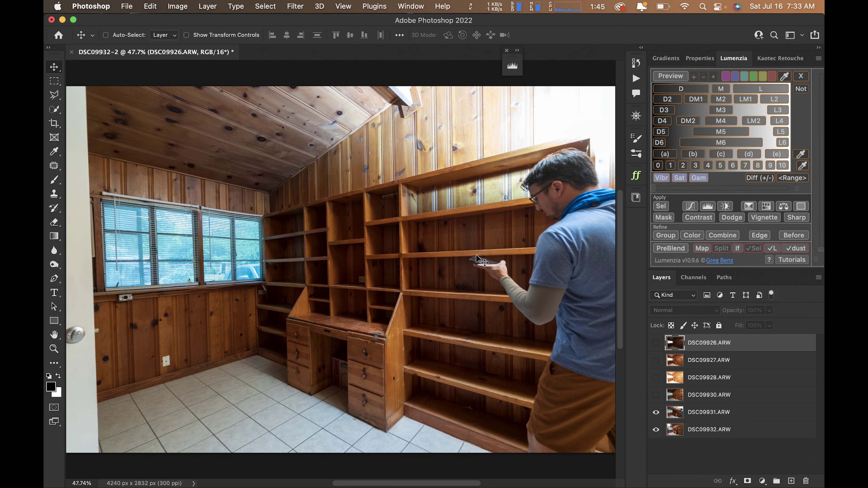
scroll(435, 197, "up", 3)
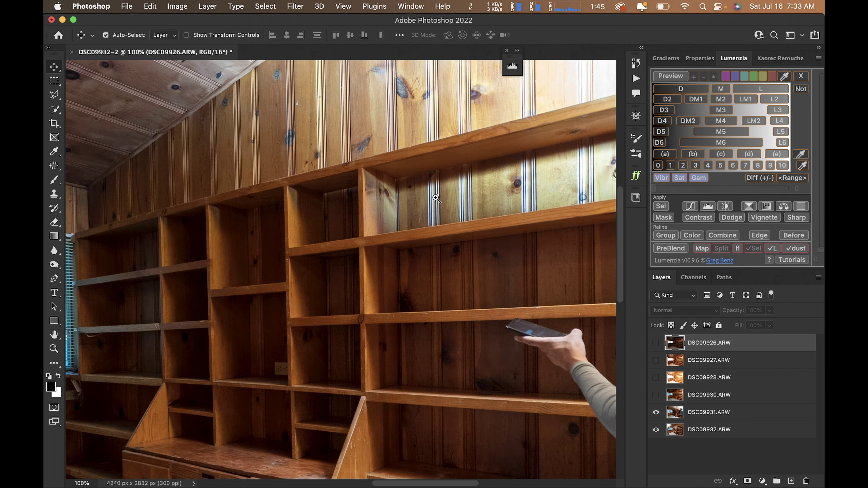
left_click_drag(436, 199, 381, 205)
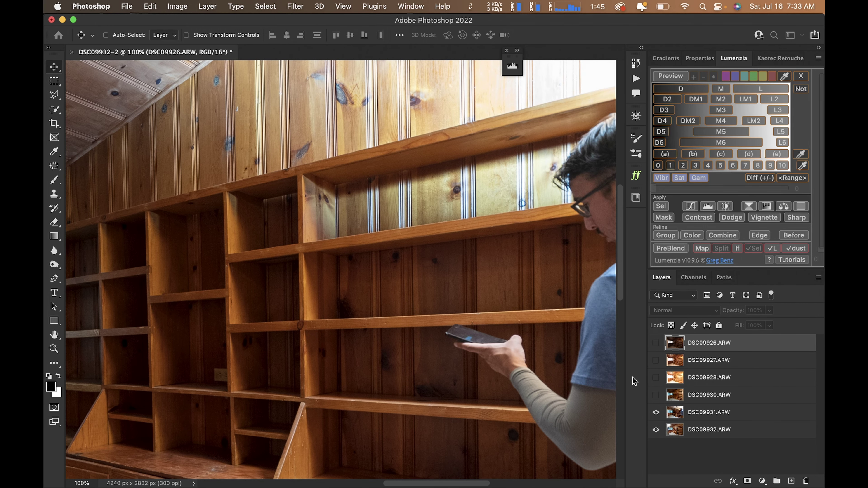
key("super+0")
left_click(656, 412)
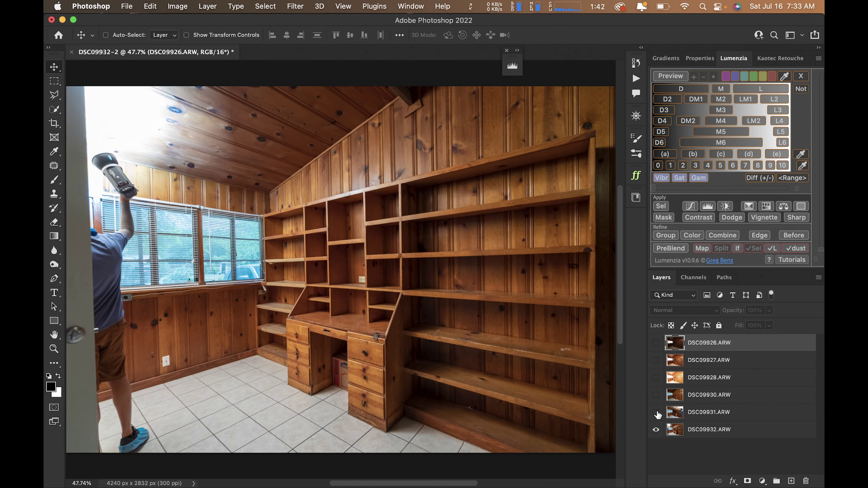
left_click(655, 413)
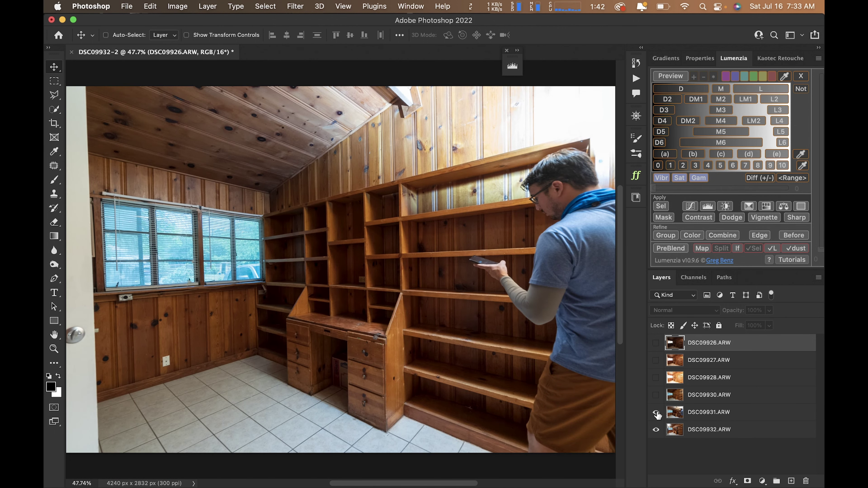
Make the DSC09930, DSC09928, DSC09927 and DSC09926 layers visible.
left_click(656, 395)
left_click(695, 399)
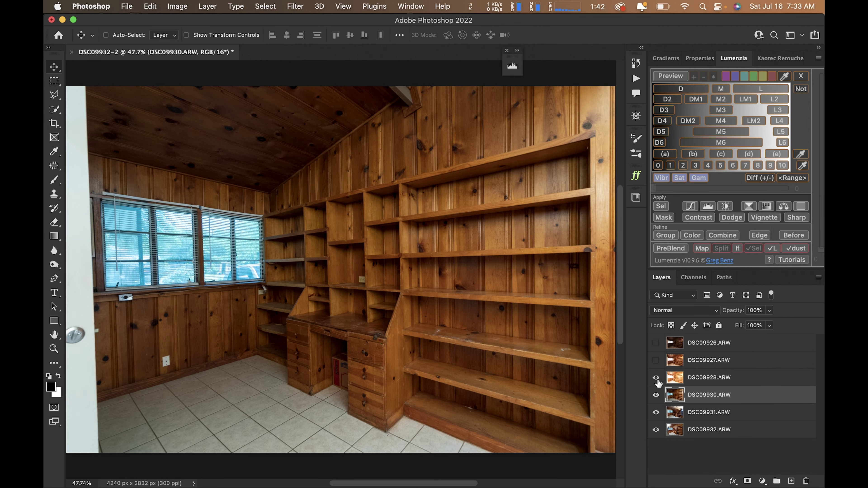
left_click(656, 378)
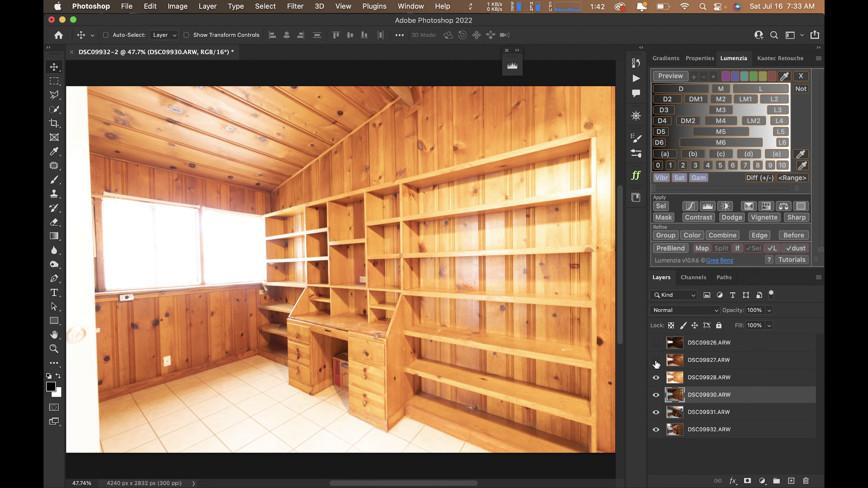
left_click(656, 364)
left_click(656, 342)
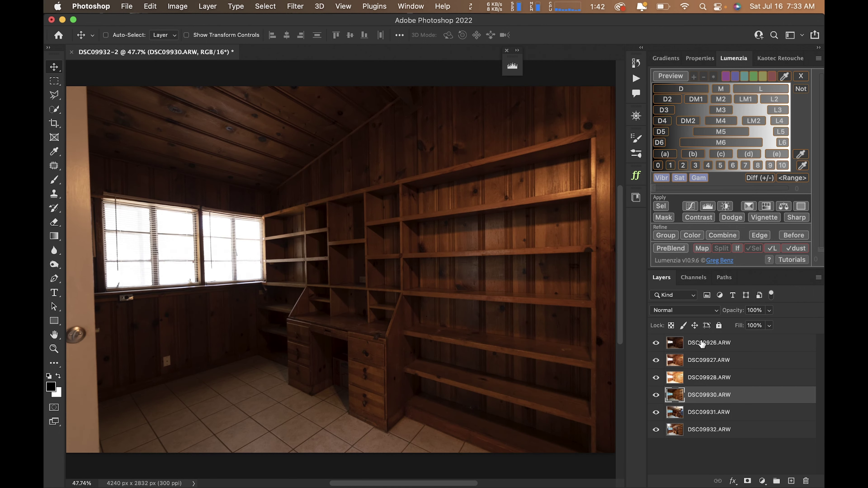
Review the ambient exposures DSC09926, DSC09927 and DSC09928 one by one by hiding and showing the upper layers again.
left_click(701, 344)
left_click(656, 342)
left_click(701, 361)
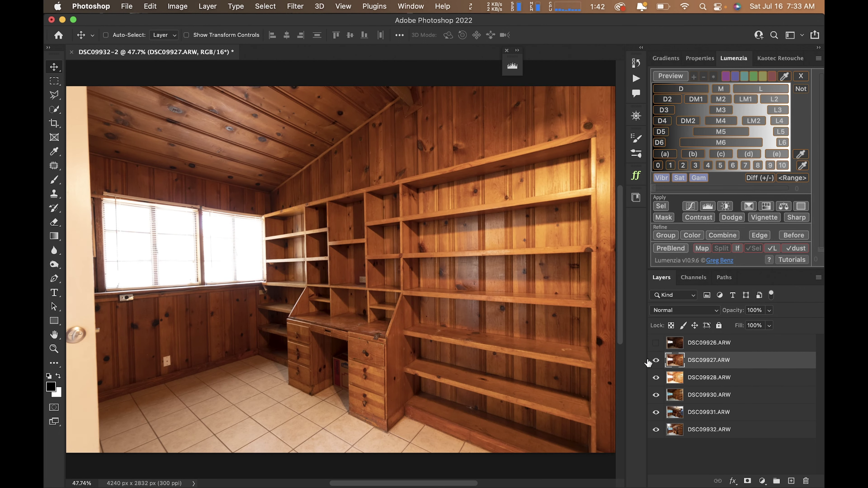
left_click(655, 361)
left_click(701, 378)
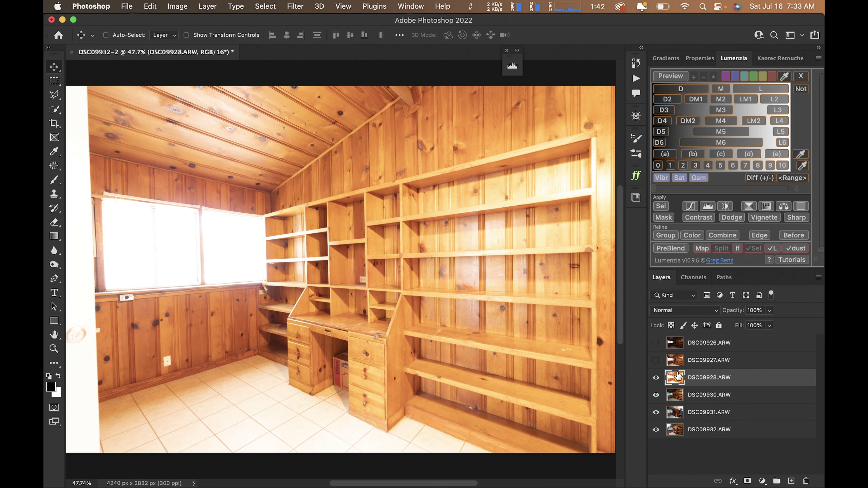
left_click(656, 360)
left_click(656, 342)
left_click(689, 343)
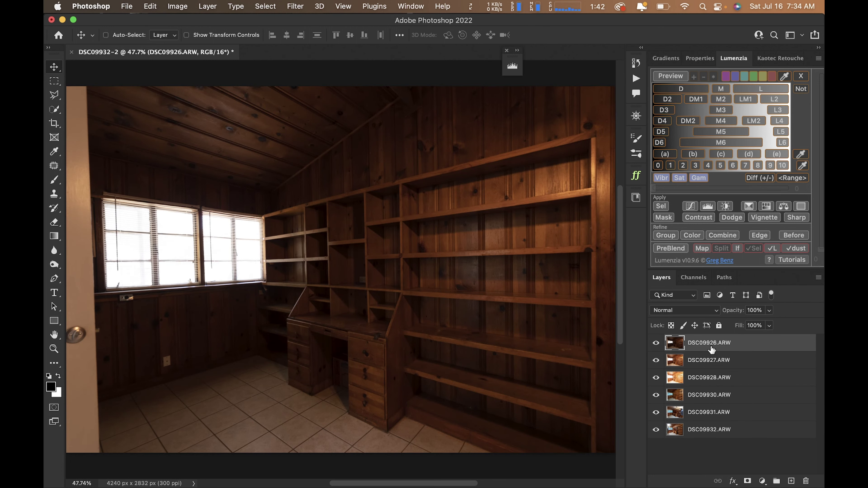
Select all six exposure layers and run Lumenzia PreBlend with alignment, cropped transparent edges, no sorting and locked layers.
left_click(741, 427)
double_click(742, 429)
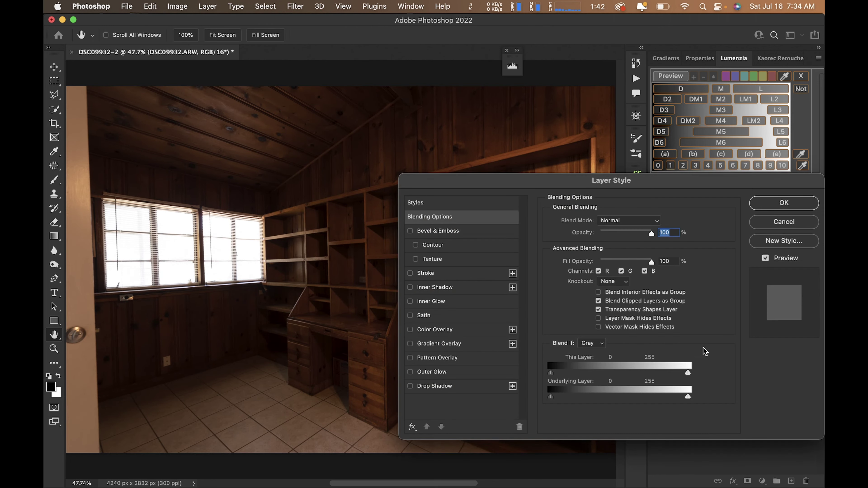
key("Escape")
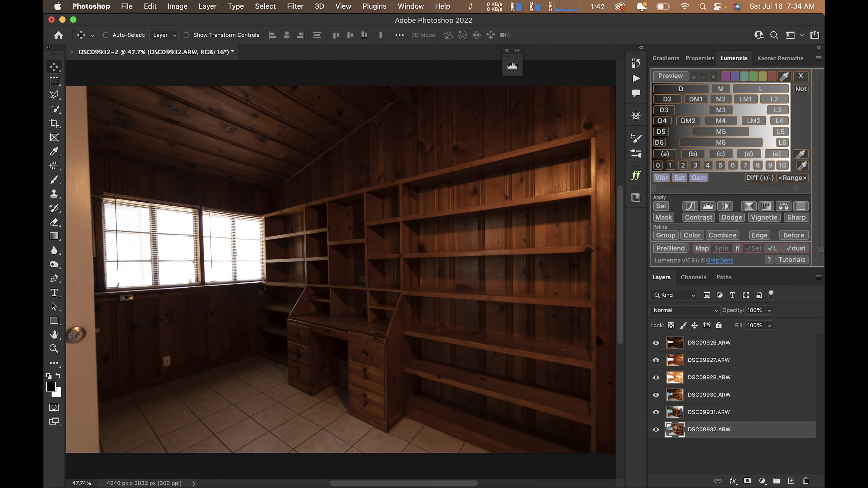
left_click(736, 348, "shift")
left_click(675, 248)
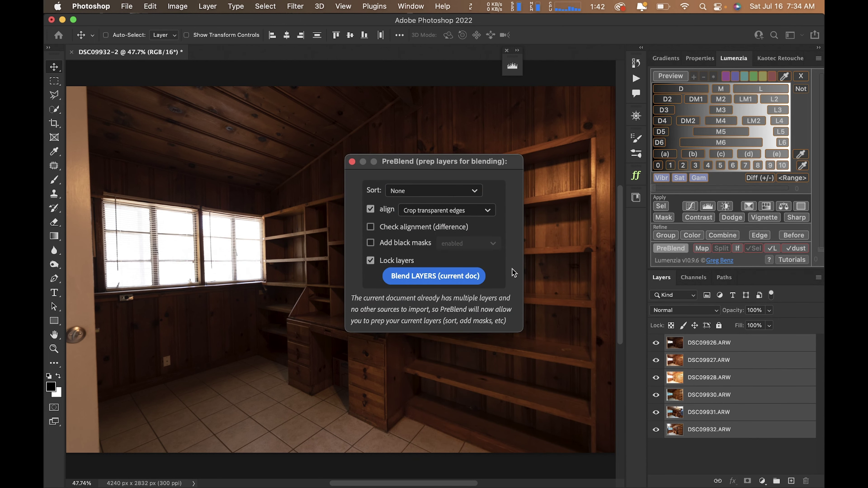
left_click(458, 277)
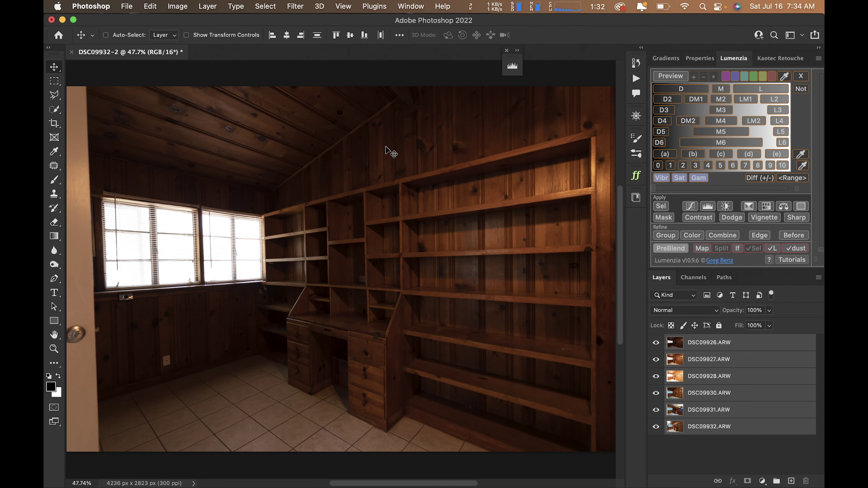
Try shifting the six aligned layers together to expose transparent canvas along the edges.
left_click_drag(490, 254, 467, 233)
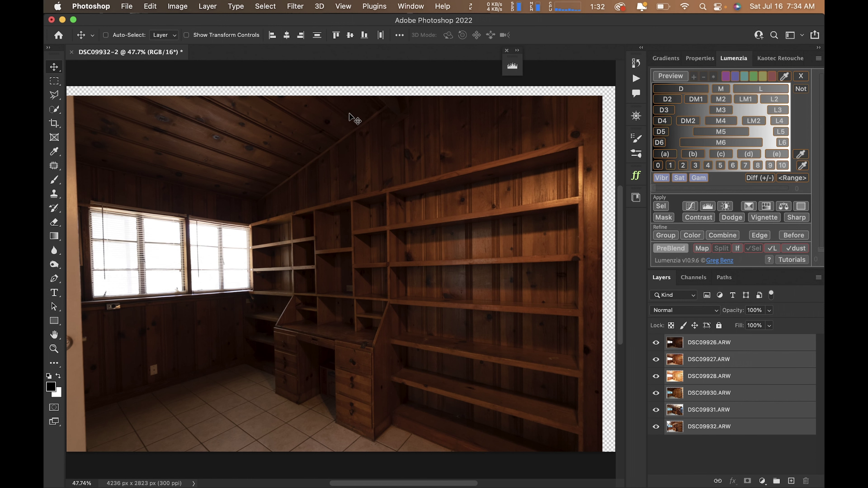
mouse_move(365, 121)
left_mouse_down()
mouse_move(372, 122)
mouse_move(364, 127)
mouse_move(368, 122)
left_mouse_up()
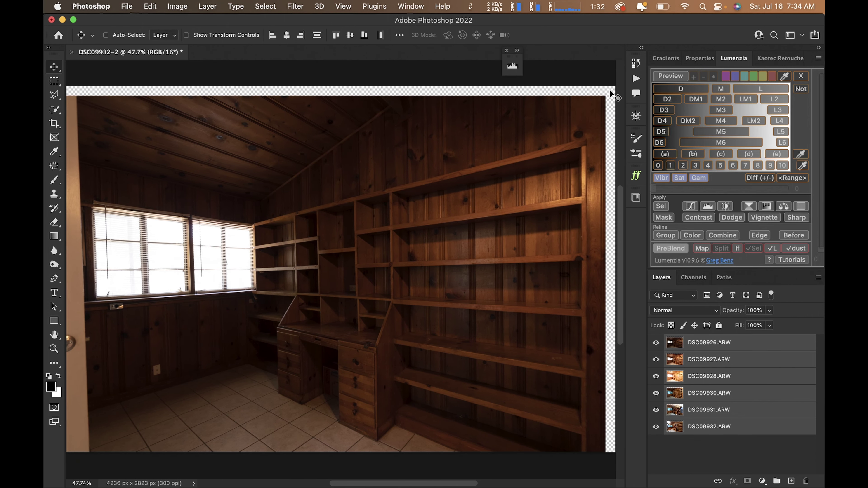
left_click_drag(588, 124, 597, 117)
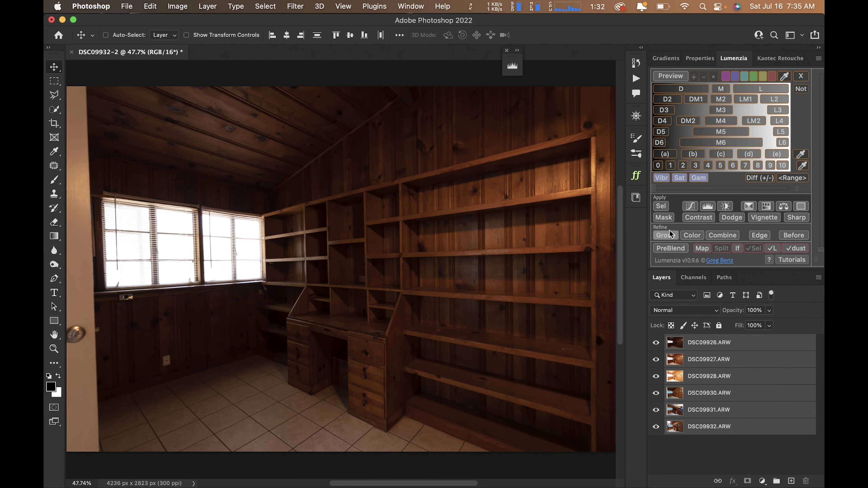
Blend the ambient exposures DSC09926, DSC09927 and DSC09928 with masks into one merged layer, and apply the Ambient Blend action to it.
left_click(717, 349)
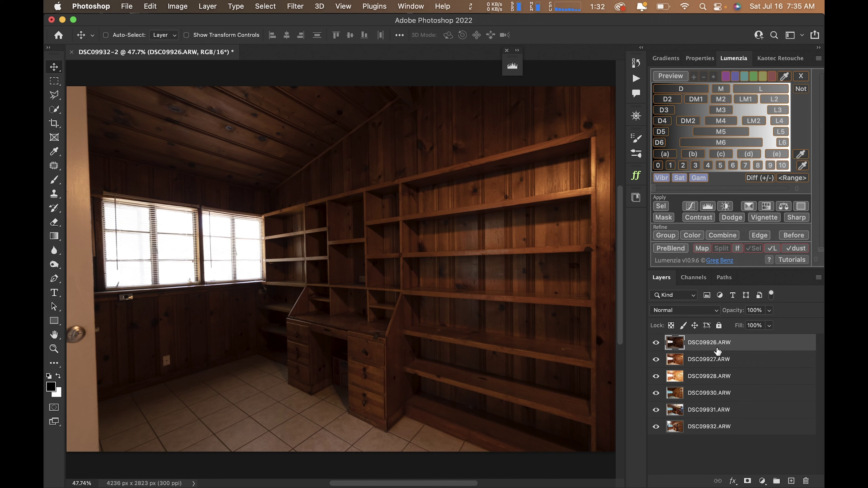
key("super")
key("super")
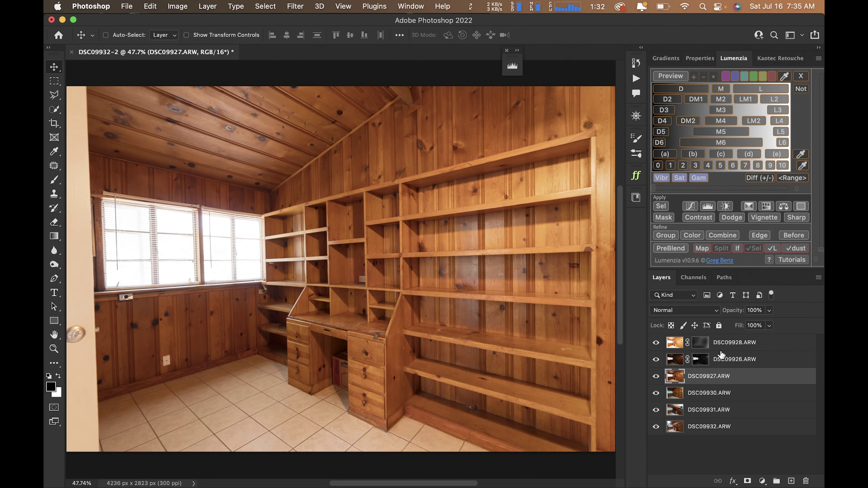
key("super+e")
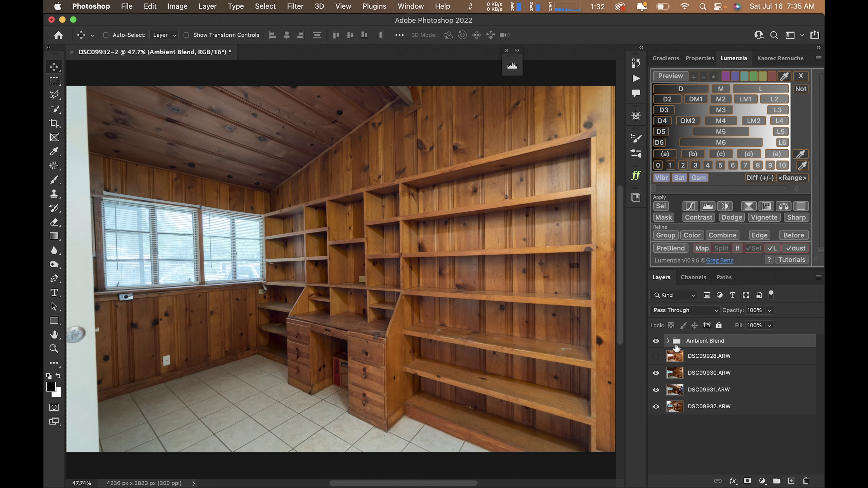
Inspect the Luminosity and Color copies inside the Ambient Blend group, hide that group and select the DSC09930 layer.
left_click(668, 340)
left_click(721, 374)
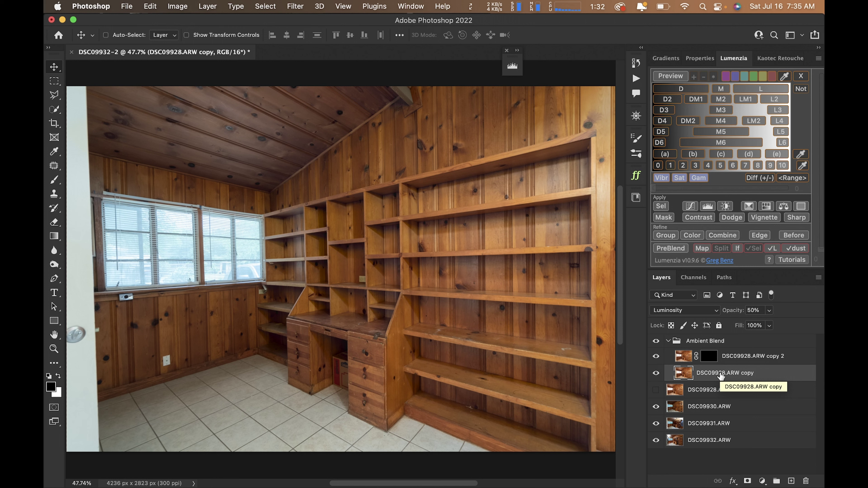
left_click(727, 364)
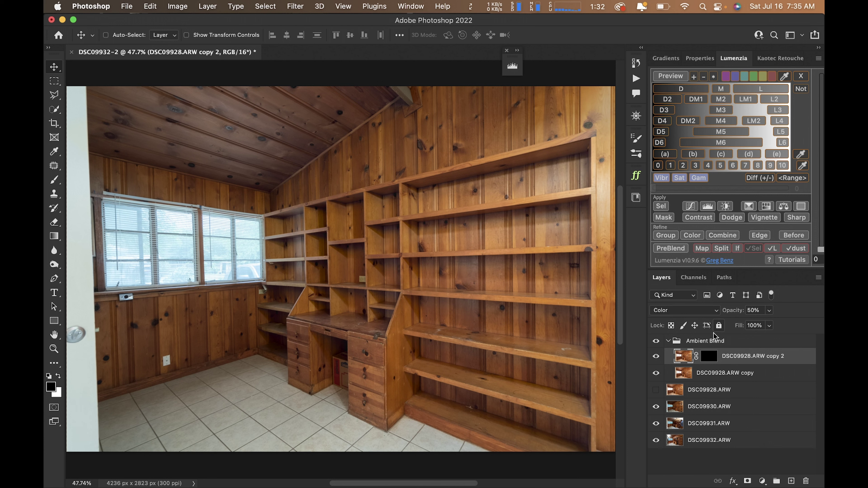
left_click(668, 341)
left_click(710, 373)
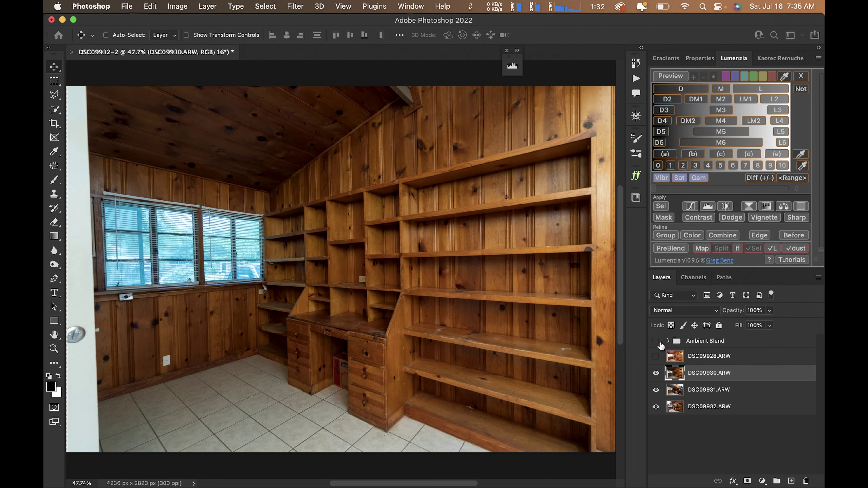
left_click(655, 341)
key("super+F2")
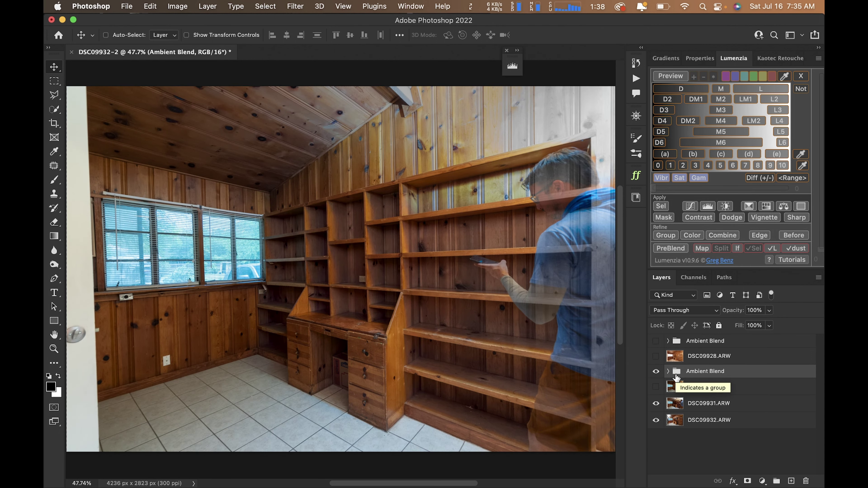
left_click(667, 372)
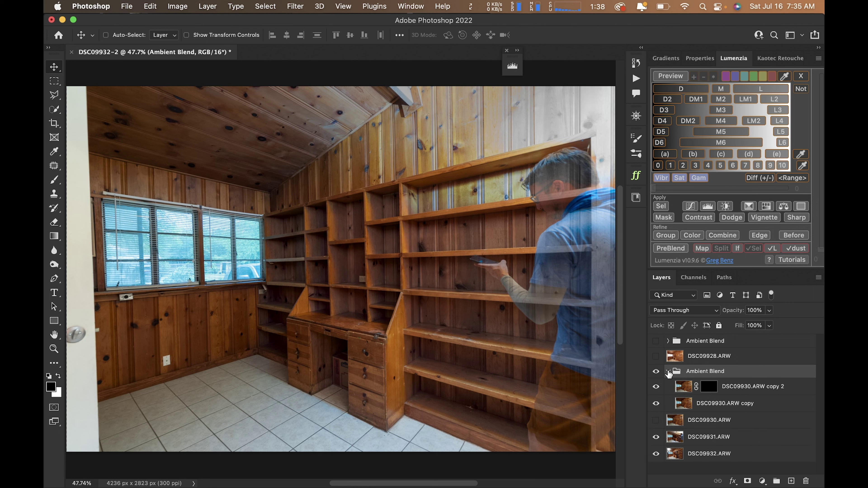
left_click(712, 408)
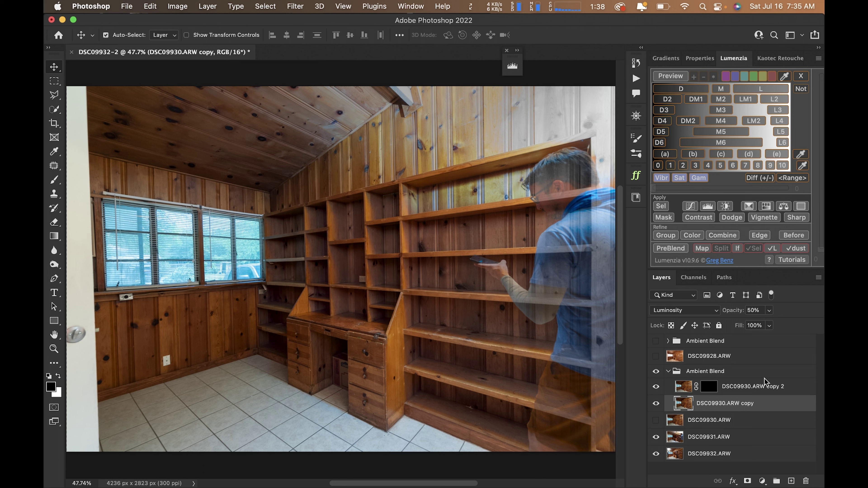
key("super+z")
key("super+z")
key("super+z")
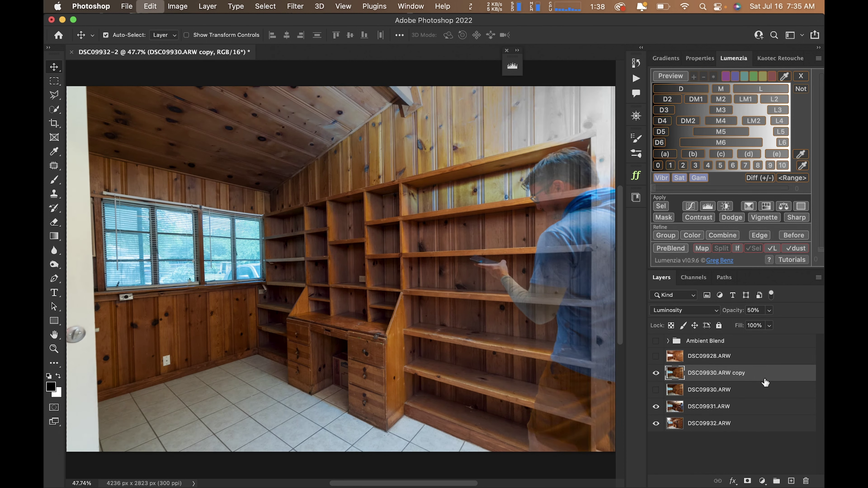
key("super+z")
key("super+z")
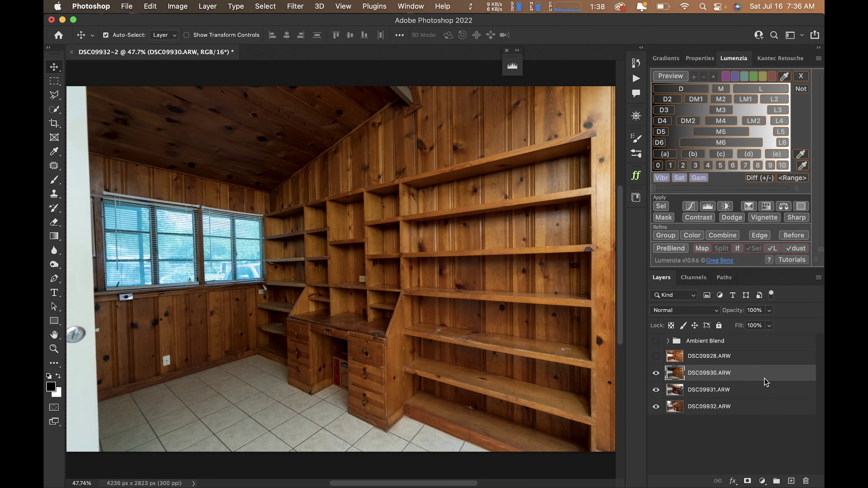
Run the darken and color repair action on the DSC09930 flash layer.
key("super+z")
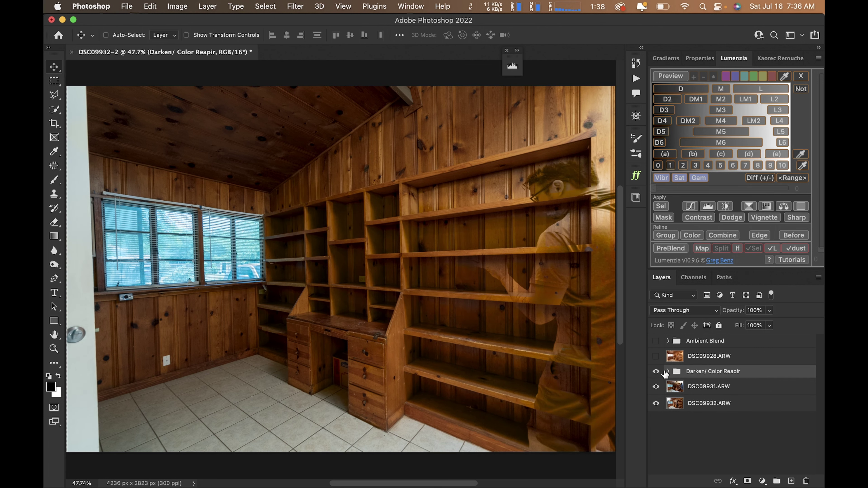
Inspect the Color and Darken copies of DSC09930 inside the Darken/ Color Reapir group, and hide that group.
left_click(667, 371)
left_click(705, 393)
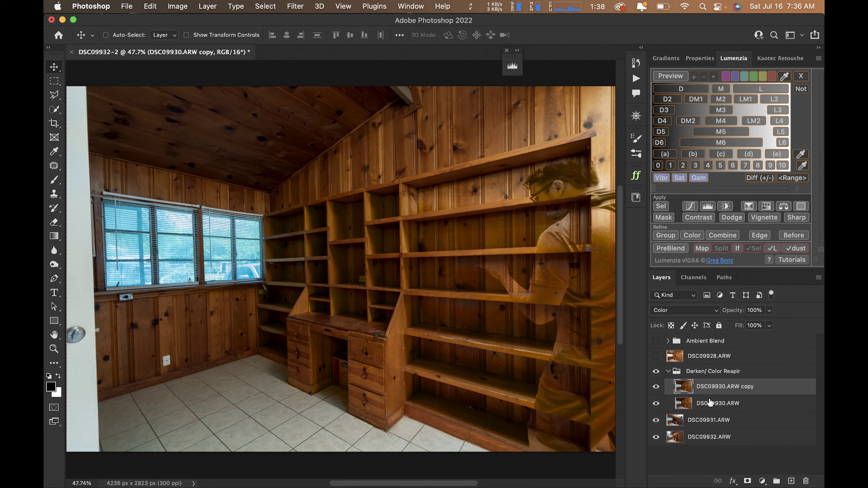
left_click(706, 406)
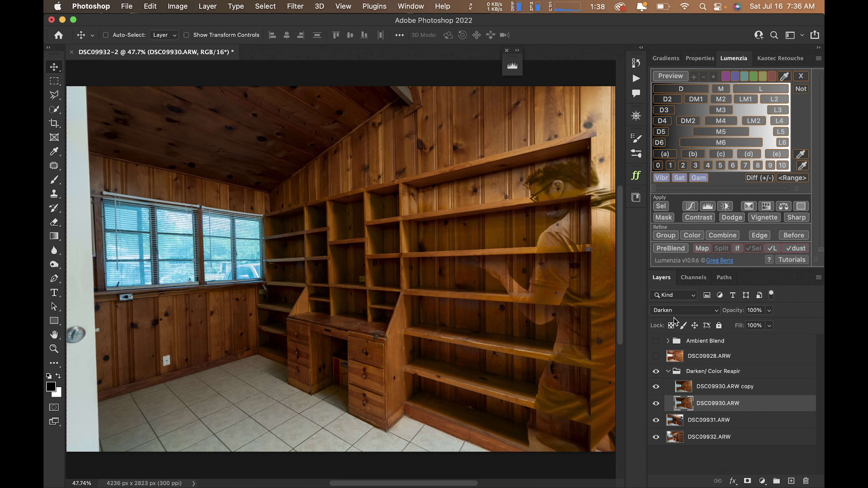
left_click(668, 372)
left_click(656, 371)
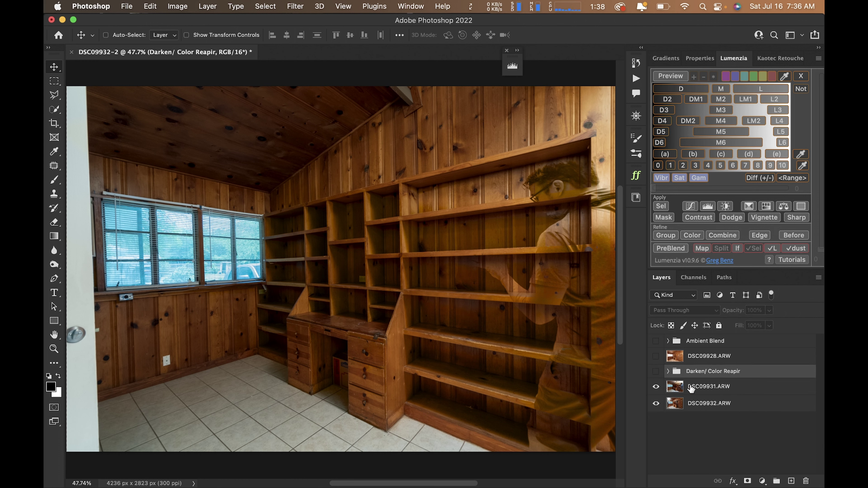
Mask the DSC09931 layer to hide the man beside the shelves, and compare the photo with the mask and layer off.
left_click(700, 390)
key("super+shift+z")
key("super+shift+z")
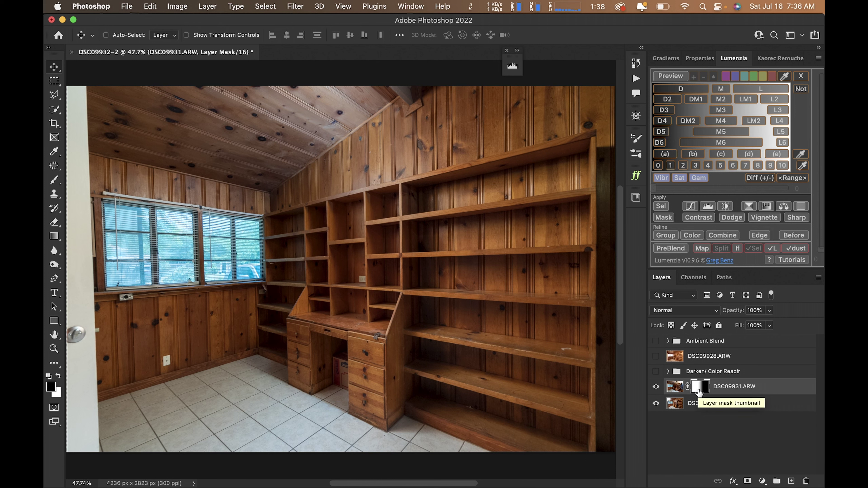
left_click(699, 389, "shift")
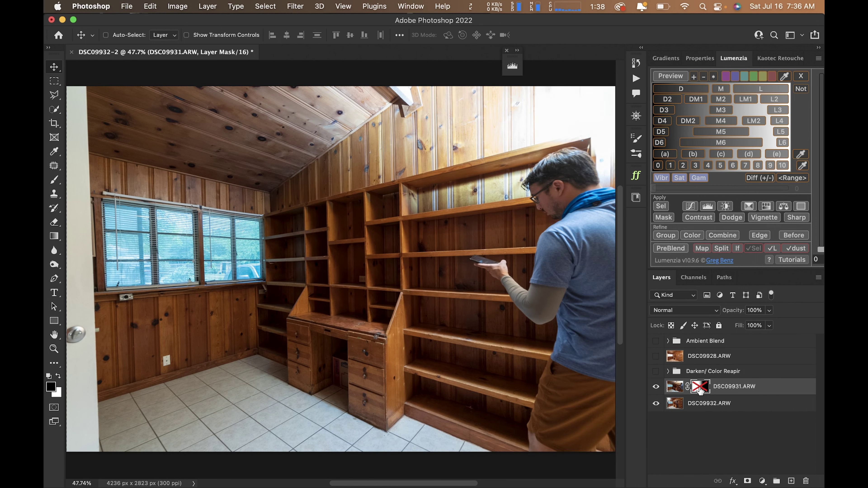
left_click(699, 390, "shift")
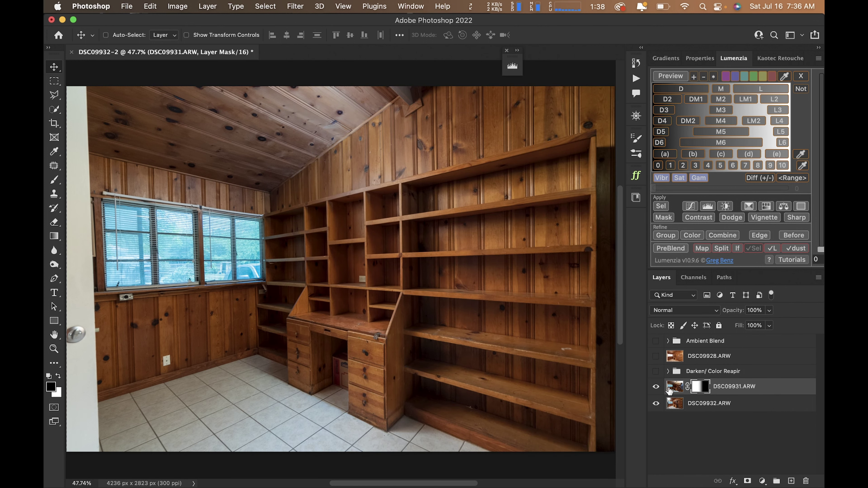
left_click(656, 387)
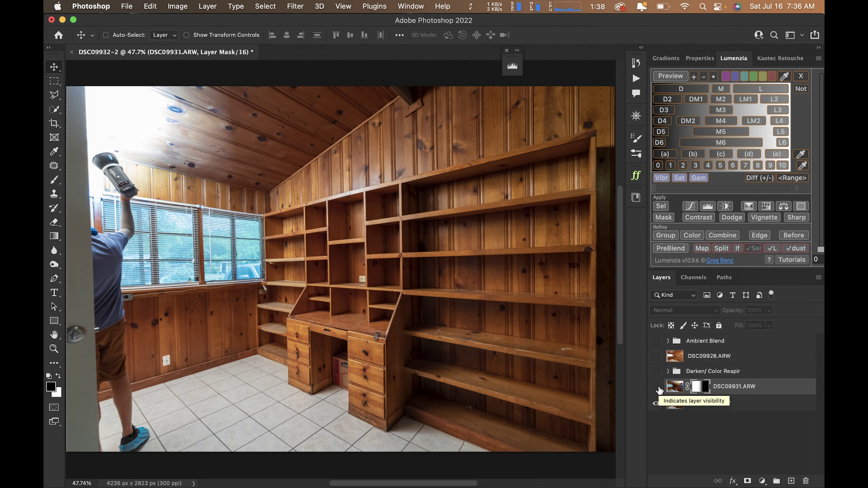
left_click(657, 388)
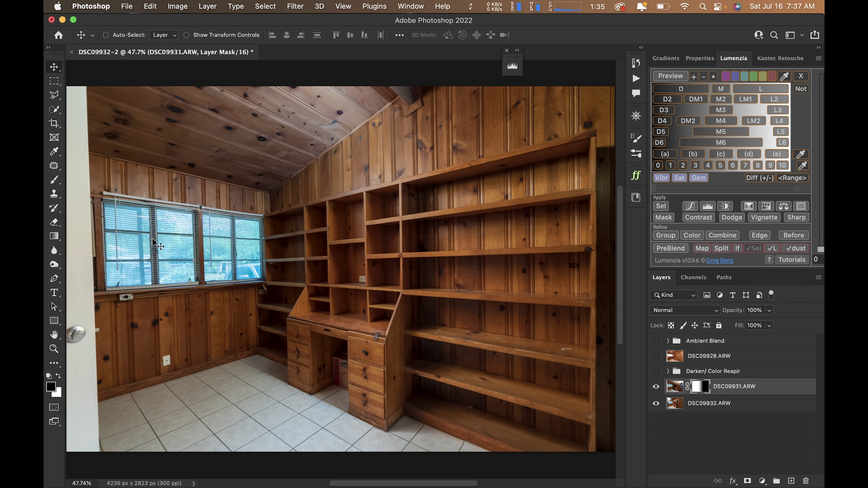
Show the Darken/ Color Reapir and Ambient Blend groups again and look through the layers inside Ambient Blend.
left_click(655, 371)
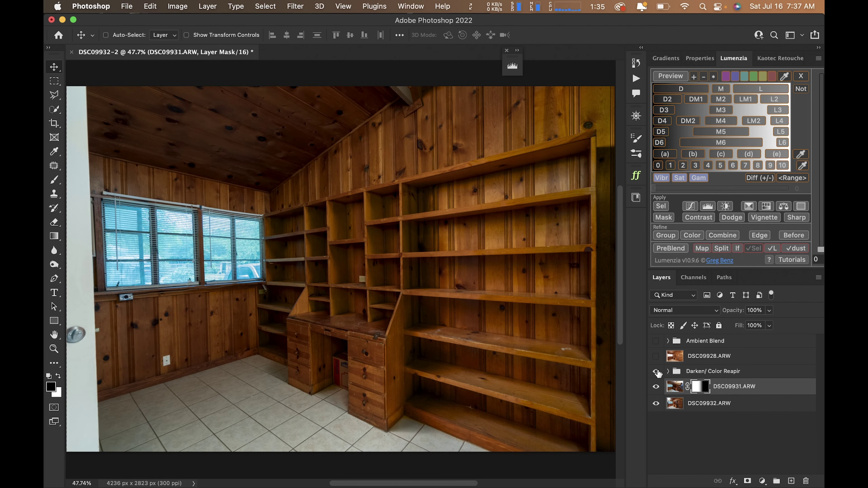
left_click(656, 340)
left_click(686, 342)
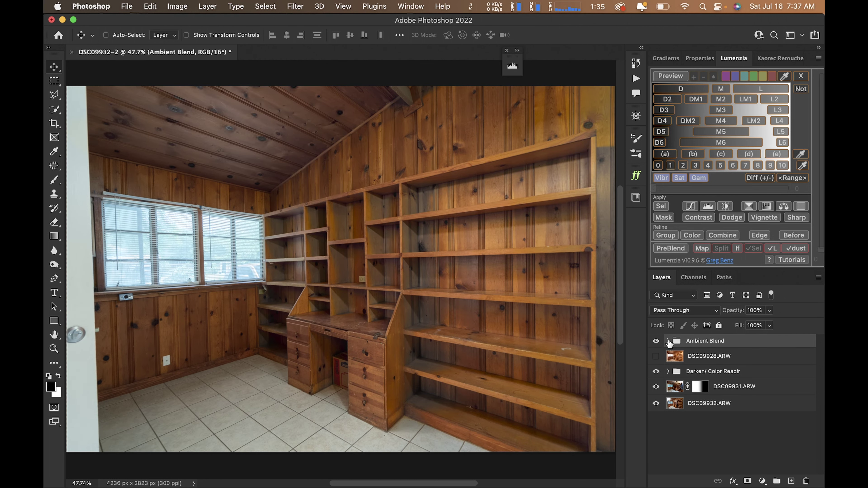
left_click(667, 341)
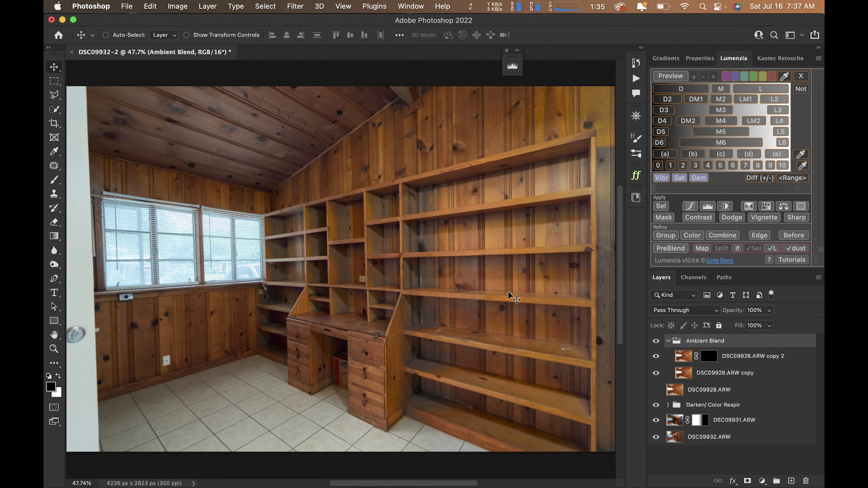
left_click(668, 341)
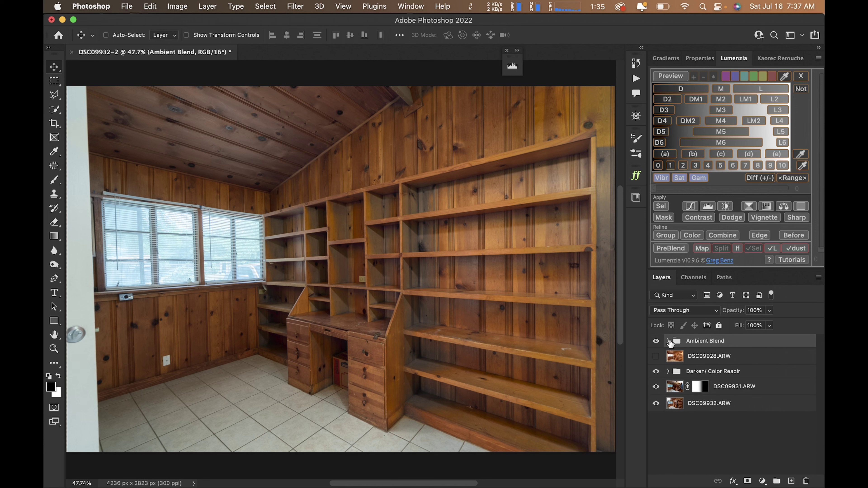
With the DSC09928.ARW copy 2 mask active, quick-select the wood walls, ceiling, shelves and desk, leaving out the windows, door and floor.
left_click(668, 341)
left_click(707, 358)
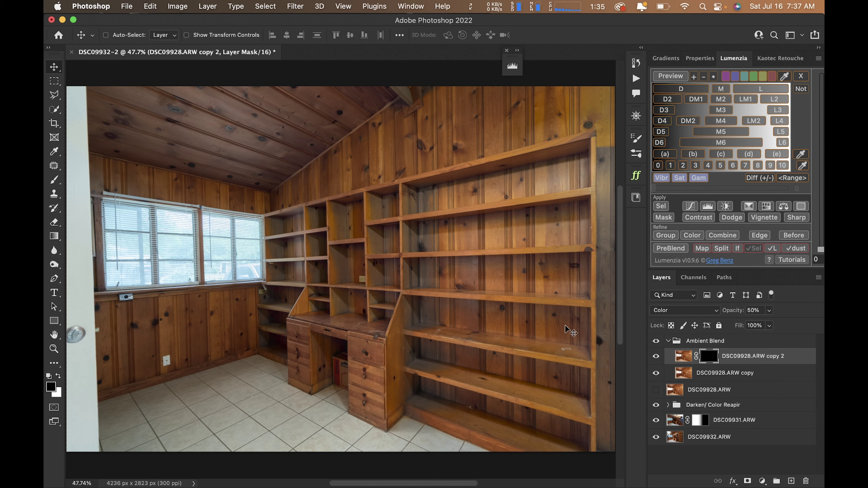
key("w")
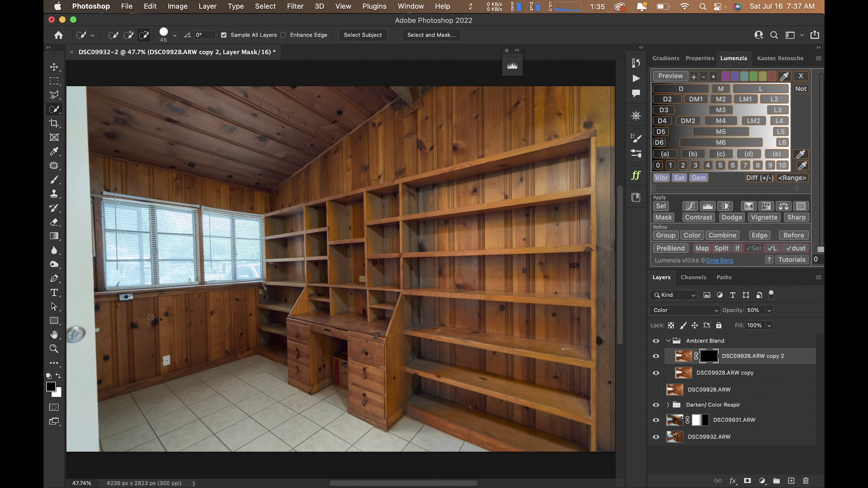
mouse_move(115, 319)
left_mouse_down()
mouse_move(156, 304)
mouse_move(209, 311)
mouse_move(224, 330)
left_mouse_up()
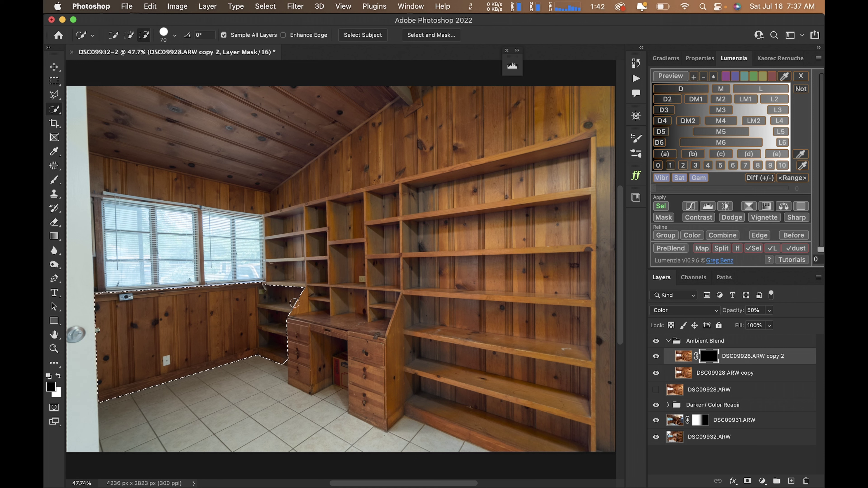
key("alt")
key("alt")
mouse_move(267, 322)
left_mouse_down()
mouse_move(306, 301)
mouse_move(314, 266)
mouse_move(292, 202)
mouse_move(289, 310)
mouse_move(295, 210)
mouse_move(290, 286)
mouse_move(310, 272)
mouse_move(309, 283)
mouse_move(326, 283)
mouse_move(308, 264)
left_mouse_up()
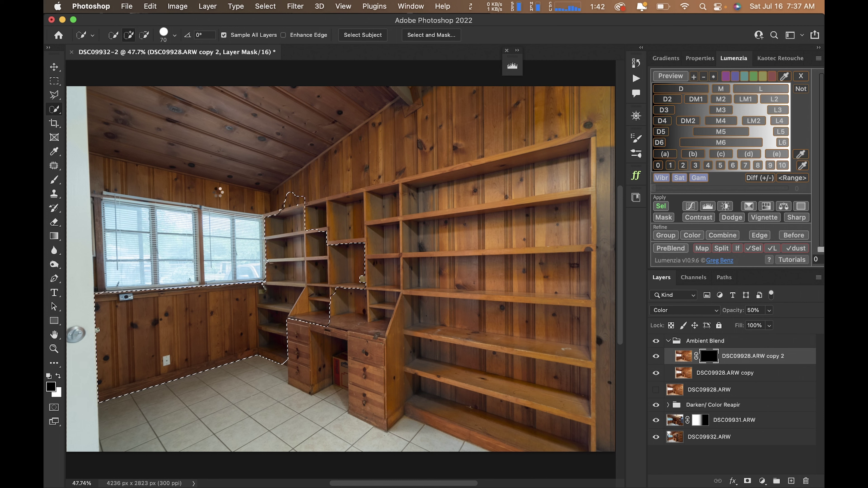
mouse_move(123, 175)
left_mouse_down()
mouse_move(176, 169)
mouse_move(204, 135)
mouse_move(203, 117)
mouse_move(456, 124)
mouse_move(370, 127)
mouse_move(361, 137)
mouse_move(509, 115)
mouse_move(613, 130)
left_mouse_up()
mouse_move(342, 240)
left_mouse_down()
mouse_move(375, 325)
mouse_move(444, 342)
mouse_move(512, 393)
mouse_move(561, 404)
mouse_move(547, 284)
mouse_move(497, 195)
left_mouse_up()
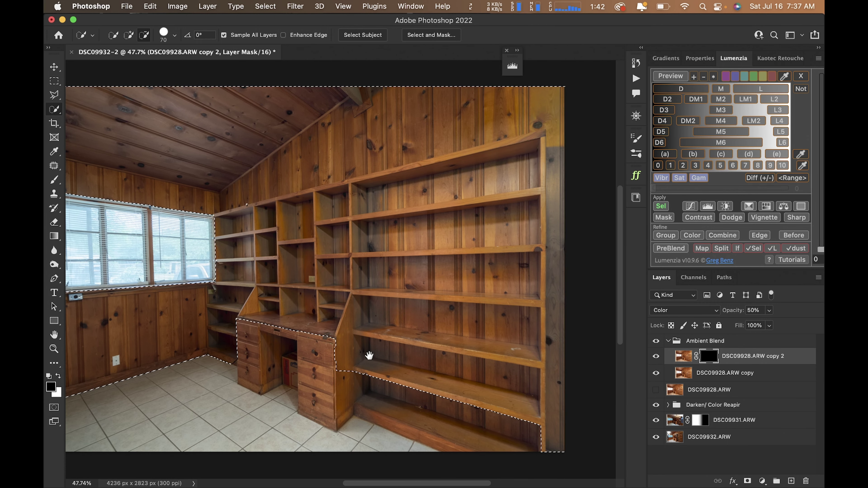
scroll(369, 357, "down", 5)
scroll(369, 358, "left", 2)
mouse_move(377, 230)
left_mouse_down()
mouse_move(379, 270)
mouse_move(319, 265)
mouse_move(333, 261)
mouse_move(347, 292)
mouse_move(389, 315)
mouse_move(403, 297)
mouse_move(461, 316)
left_mouse_up()
key("super+0")
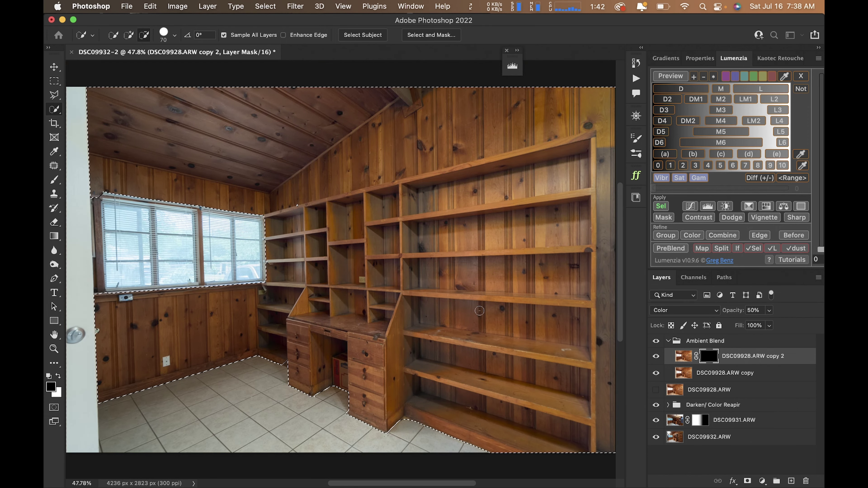
Fill the selected wood area of the DSC09928.ARW copy 2 mask with white, and collapse the Ambient Blend group.
key("b")
key("bracketright")
key("bracketright")
key("bracketright")
key("bracketright")
key("bracketright")
key("bracketright")
key("bracketright")
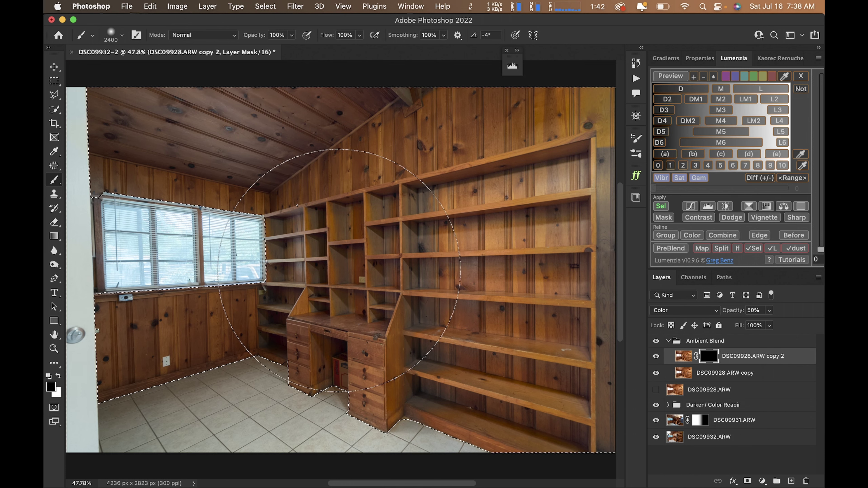
key("x")
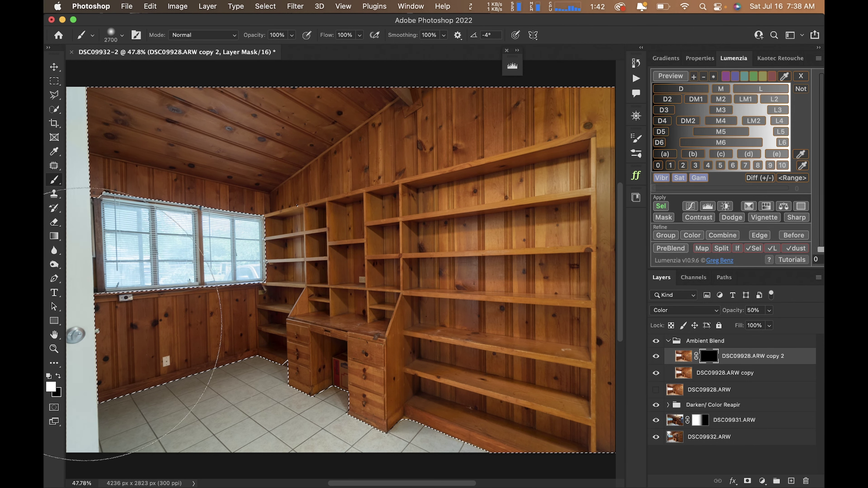
key("alt+BackSpace")
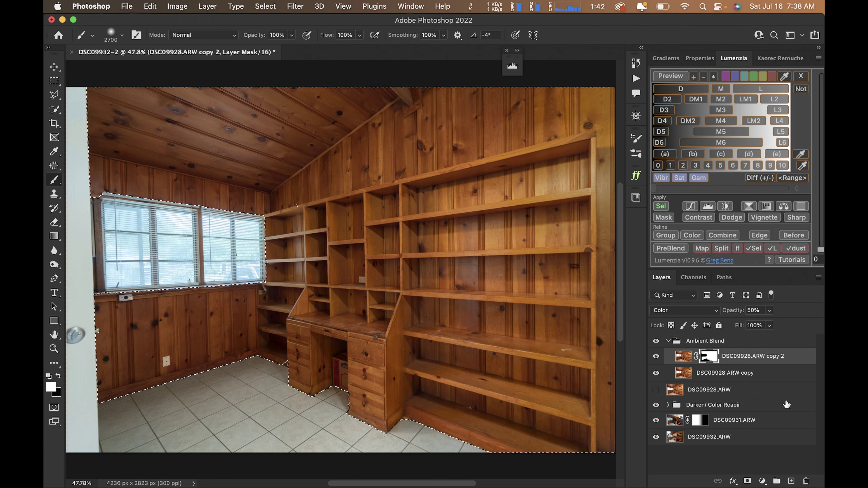
left_click(668, 340)
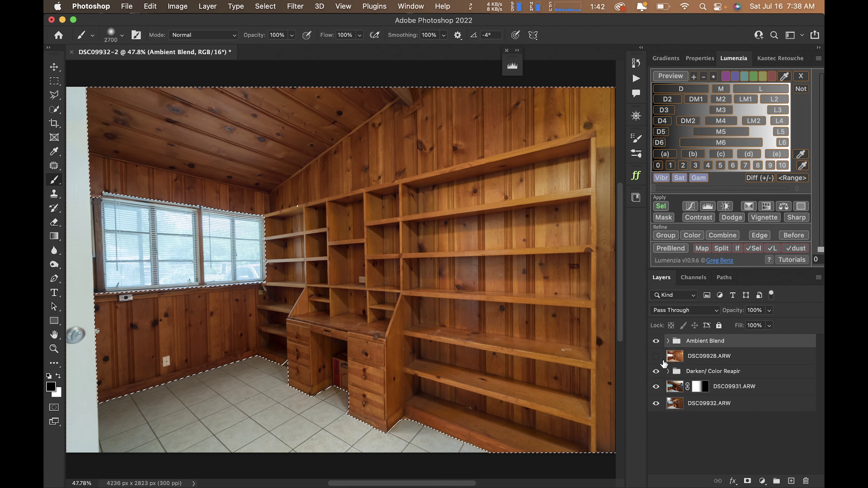
Compare the blend with the Darken/ Color Reapir group hidden, shown and isolated from the other layers.
left_click(656, 372)
left_click(656, 372)
left_click(695, 373)
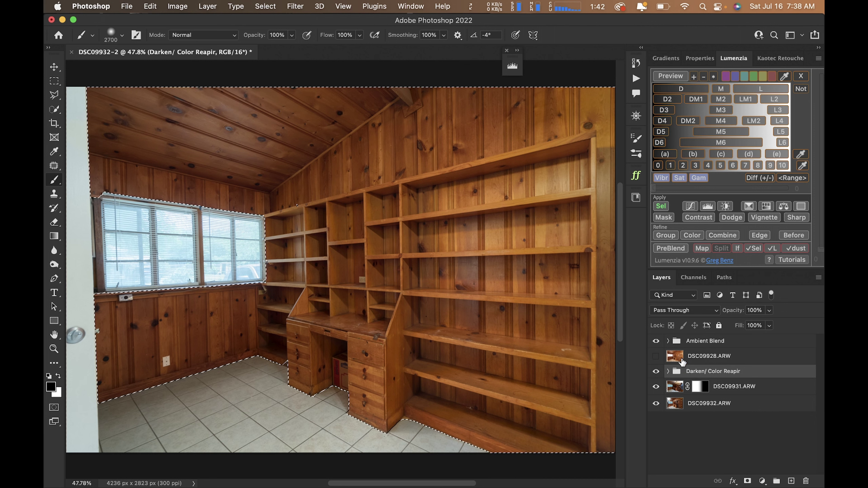
left_click(655, 372, "alt")
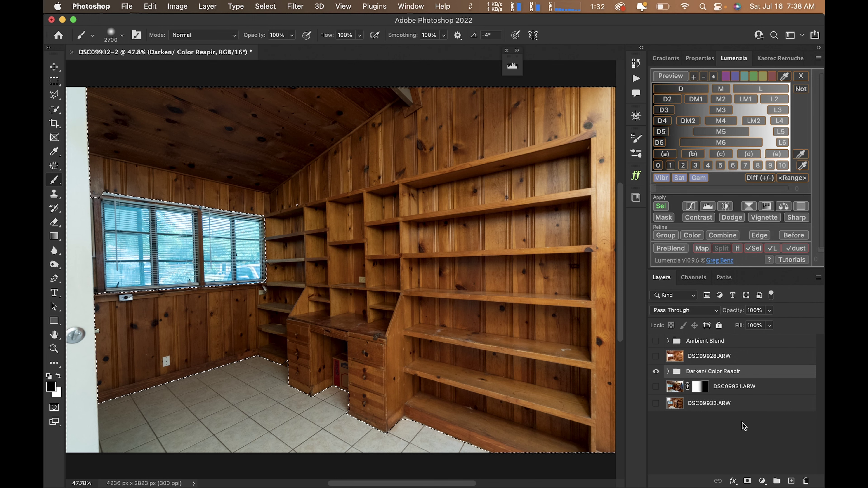
left_click(656, 372, "alt")
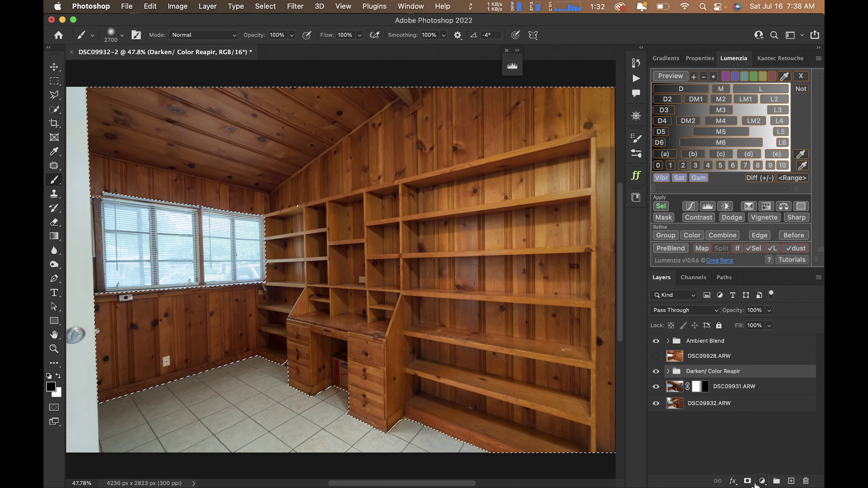
Clear the wood selection, add a white mask to the Darken/ Color Reapir group and paint black over the wall at the photo's far right.
left_click(747, 481)
key("super+z")
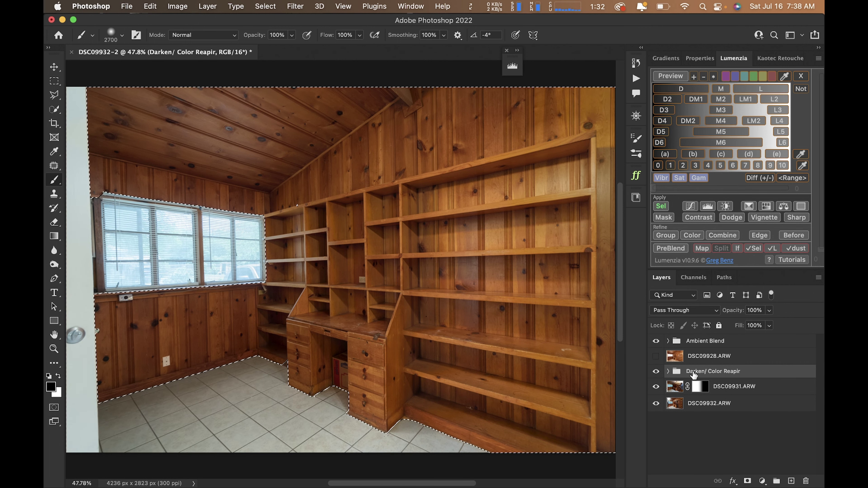
key("super+d")
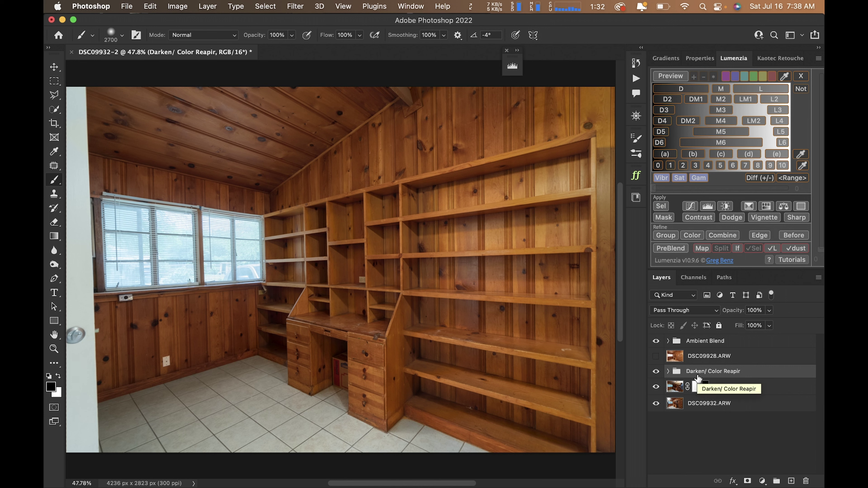
left_click(746, 480)
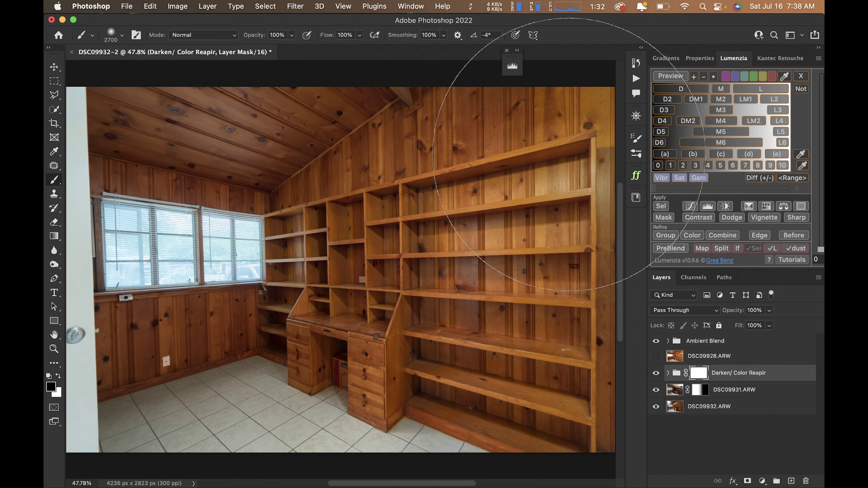
scroll(570, 157, "right", 5)
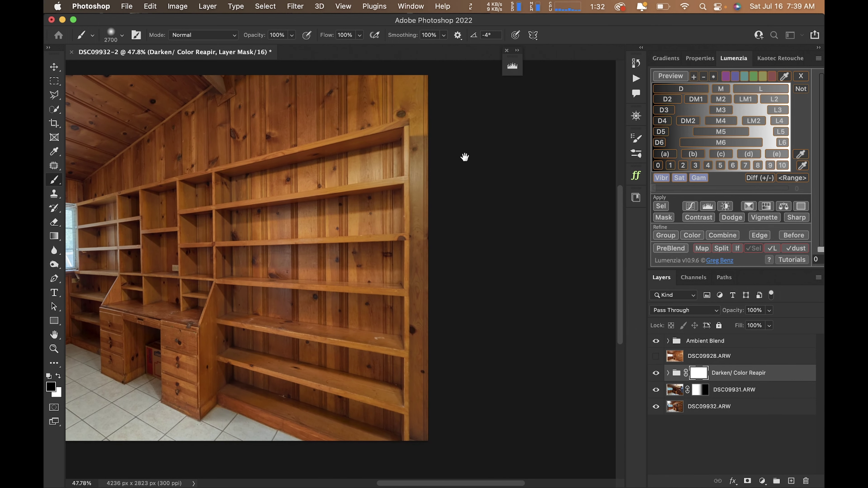
left_click_drag(465, 157, 377, 209)
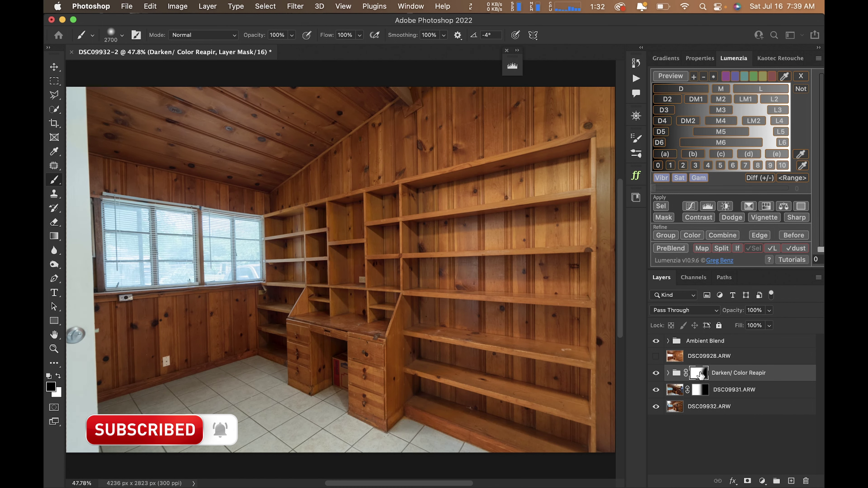
left_click(700, 375, "shift")
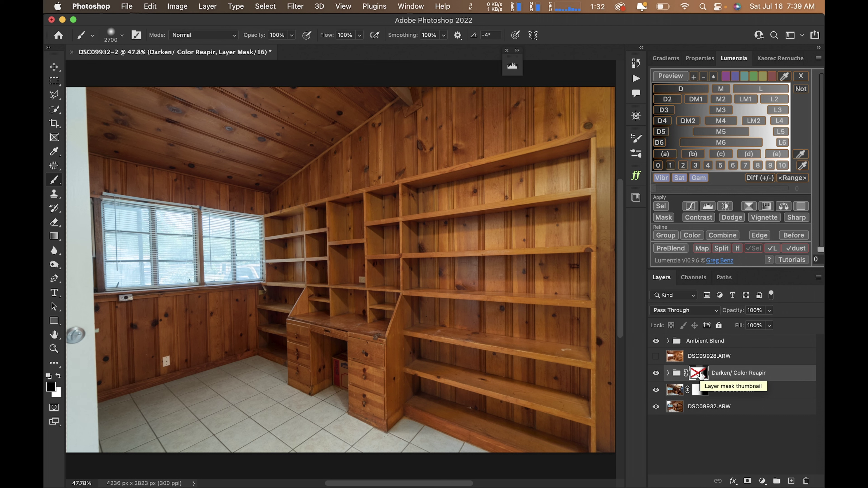
left_click(700, 375, "shift")
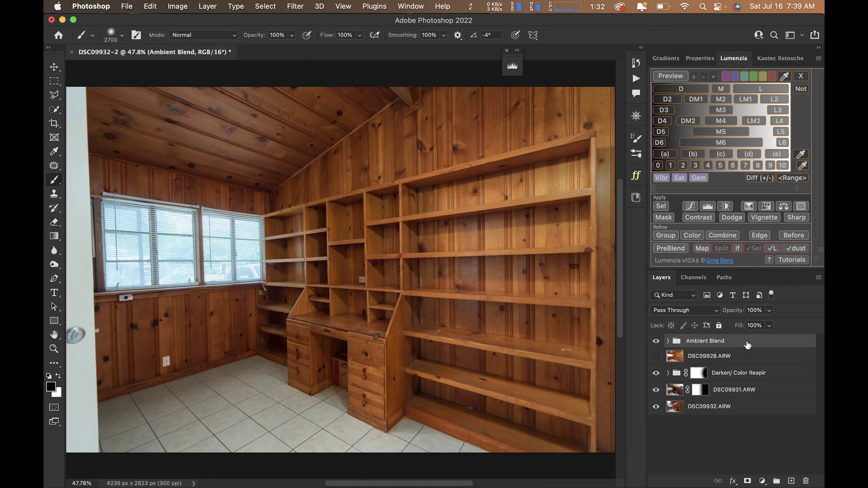
Stamp all visible layers into a new layer above Ambient Blend and apply the Auto adjustment to it in Camera Raw.
key("super+alt+shift+e")
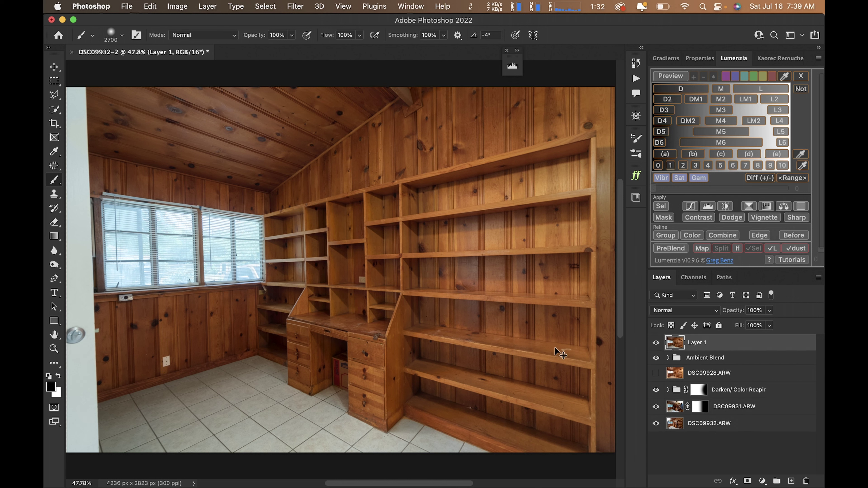
key("super+shift+a")
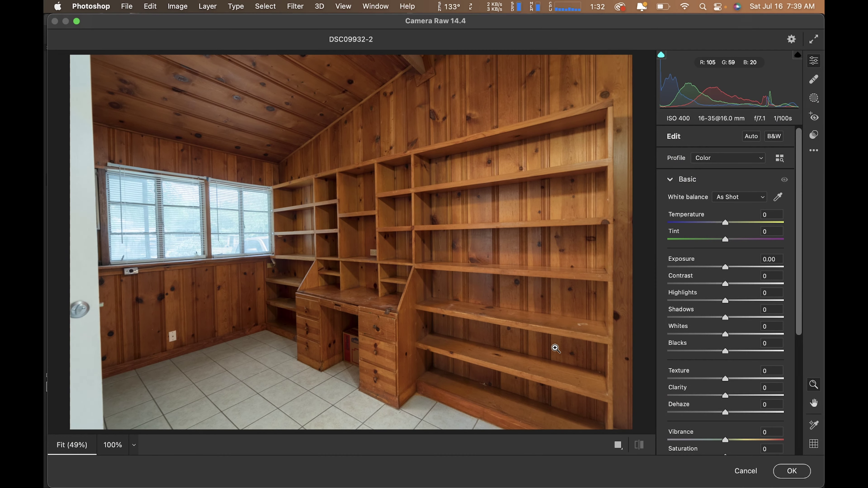
left_click(746, 136)
Set the Camera Raw exposure to +0.50, highlights to -5 and shadows to +22, and apply the filter to the merged layer.
left_click_drag(728, 267, 716, 300)
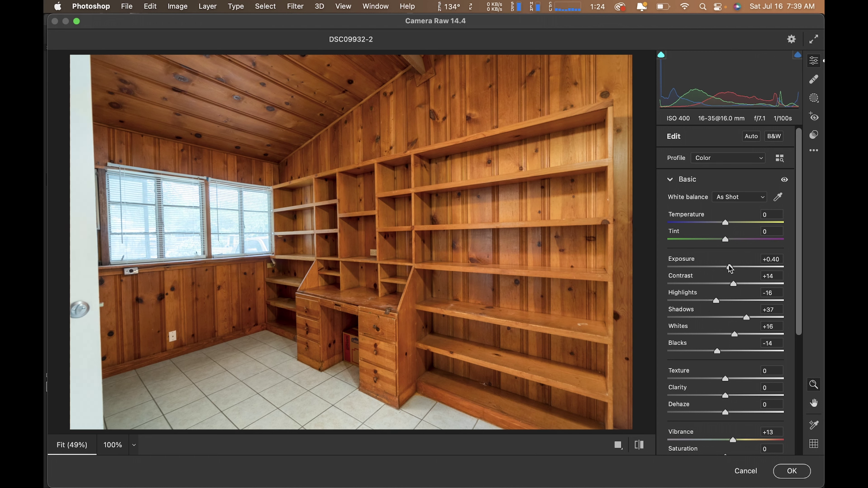
left_click_drag(729, 268, 732, 268)
mouse_move(716, 301)
left_mouse_down()
mouse_move(736, 300)
mouse_move(736, 317)
mouse_move(738, 300)
mouse_move(722, 300)
left_mouse_up()
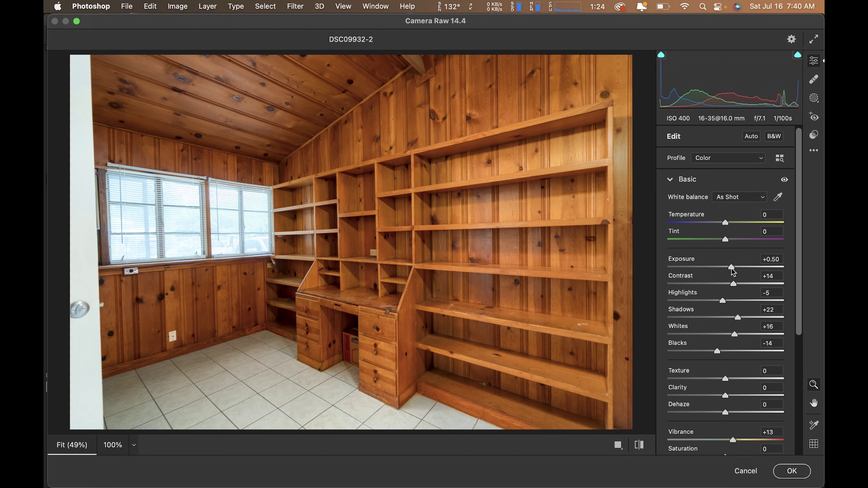
left_click_drag(730, 267, 732, 267)
left_click(792, 471)
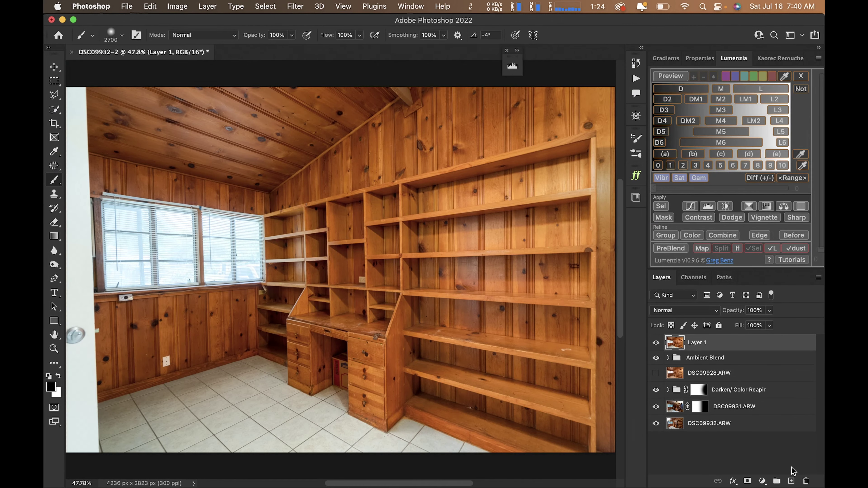